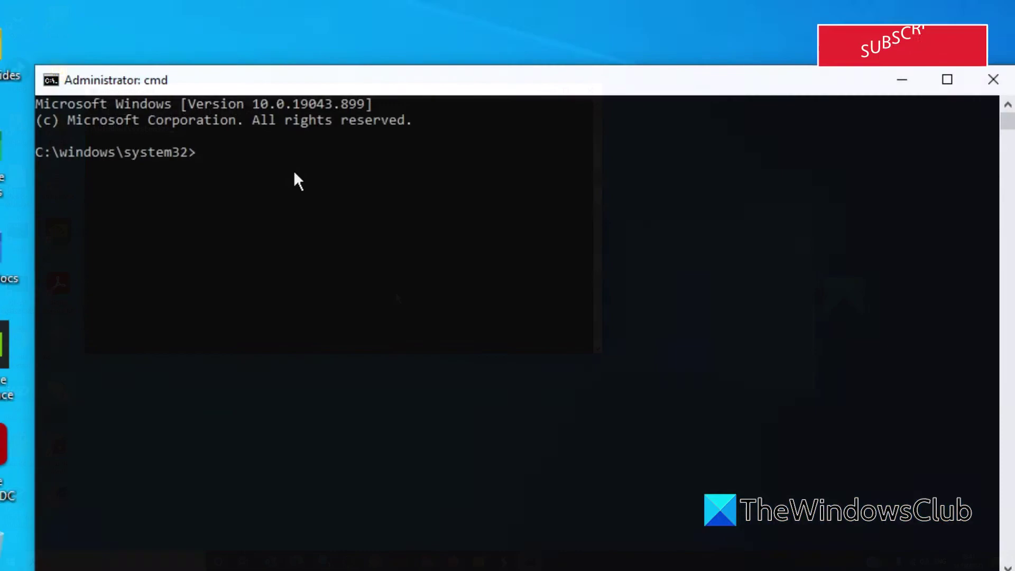
pyautogui.write('di')
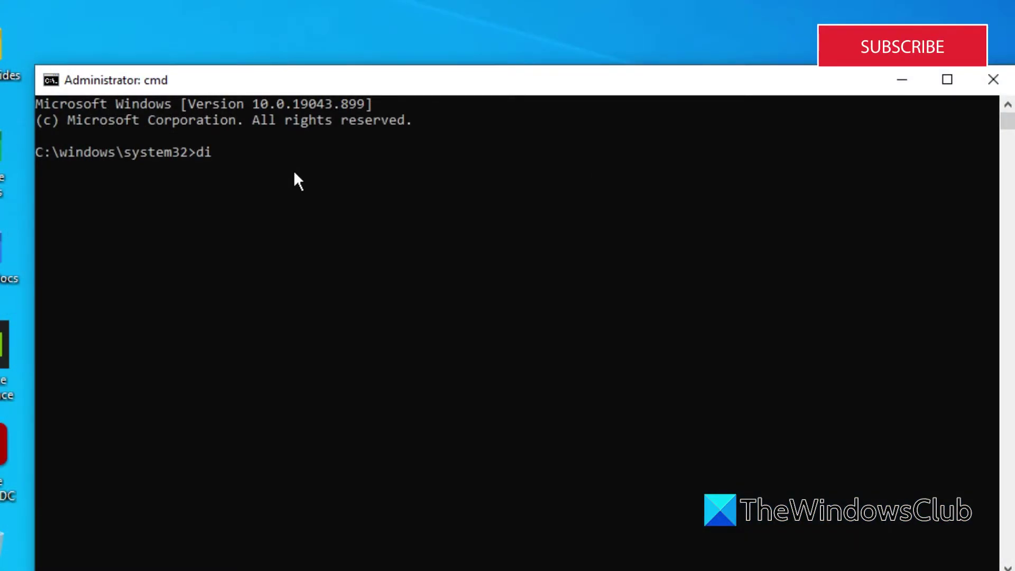
pyautogui.write('sm')
pyautogui.write('.exe /on')
pyautogui.write('line')
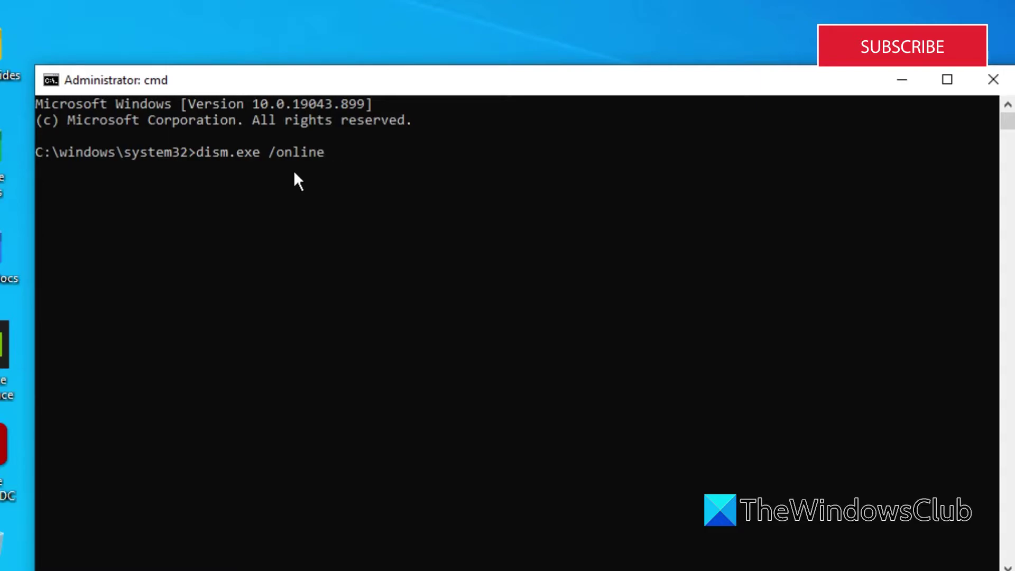
pyautogui.write(' /clean')
pyautogui.write('up-')
pyautogui.write('image')
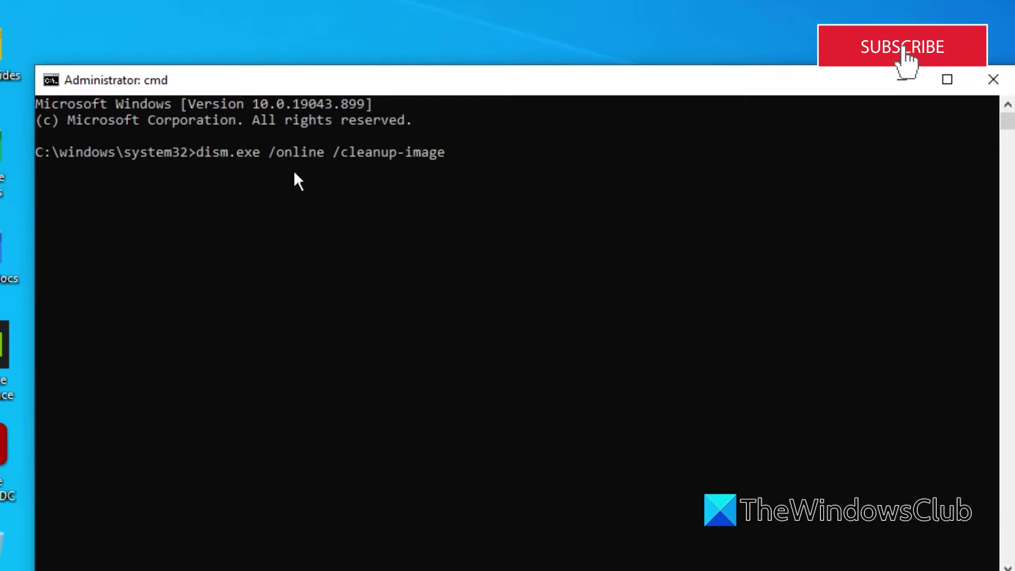
pyautogui.write(' /')
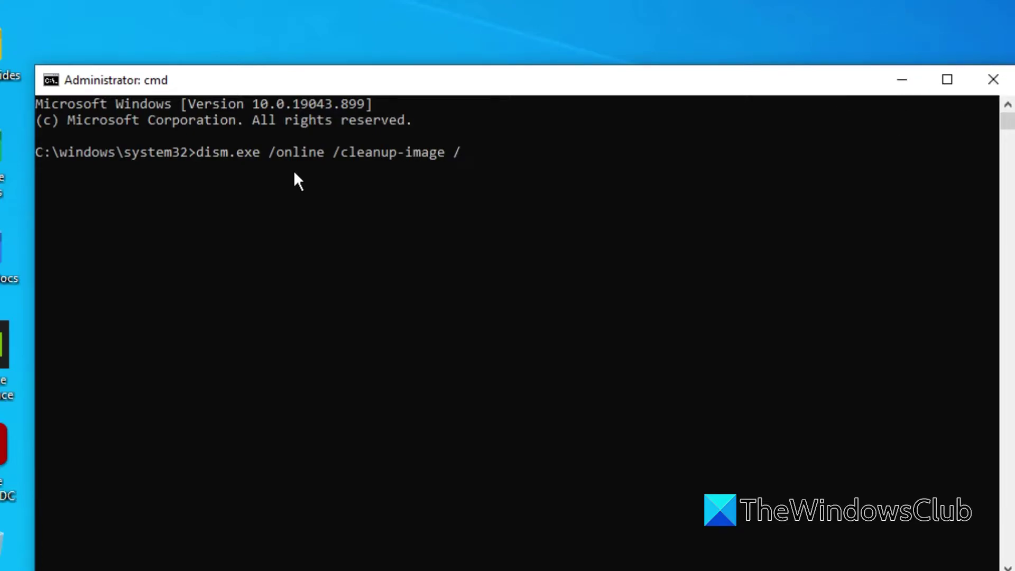
pyautogui.write('restoreheal')
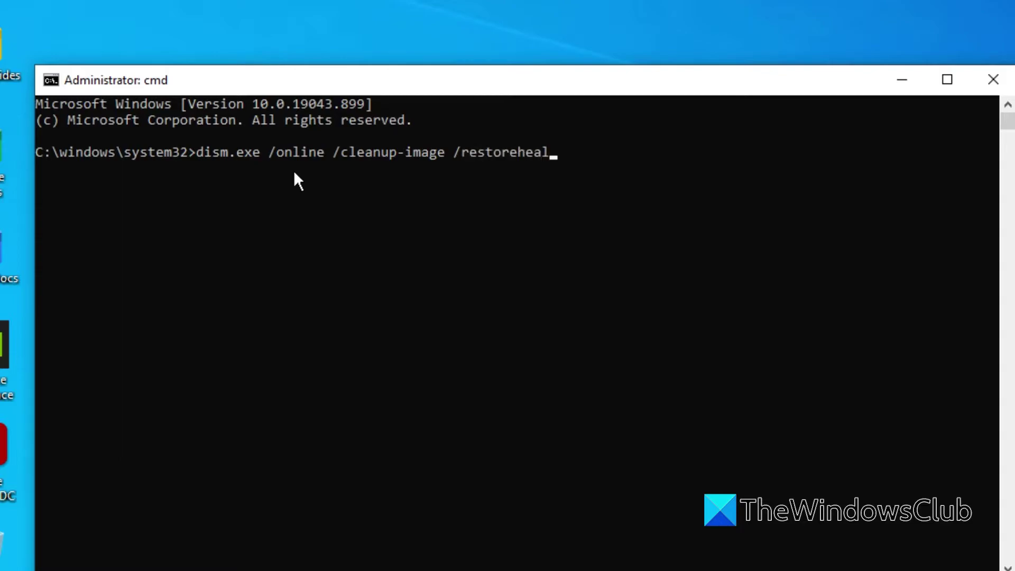
pyautogui.write('th')
# Run dism.exe /online /cleanup-image /restorehealth to completion, then exit Command Prompt.
pyautogui.press('Return')
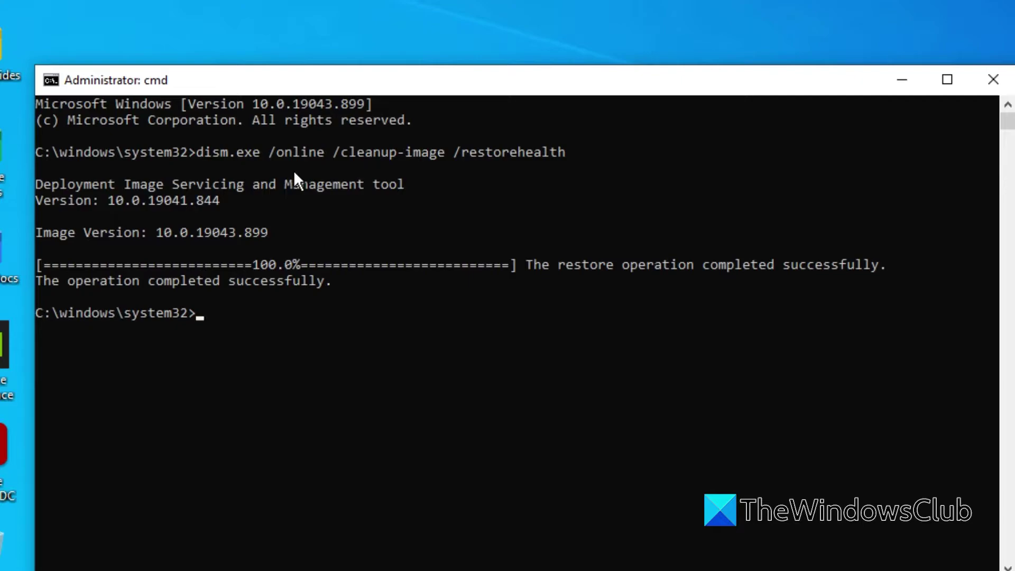
pyautogui.write('exit')
pyautogui.press('Return')
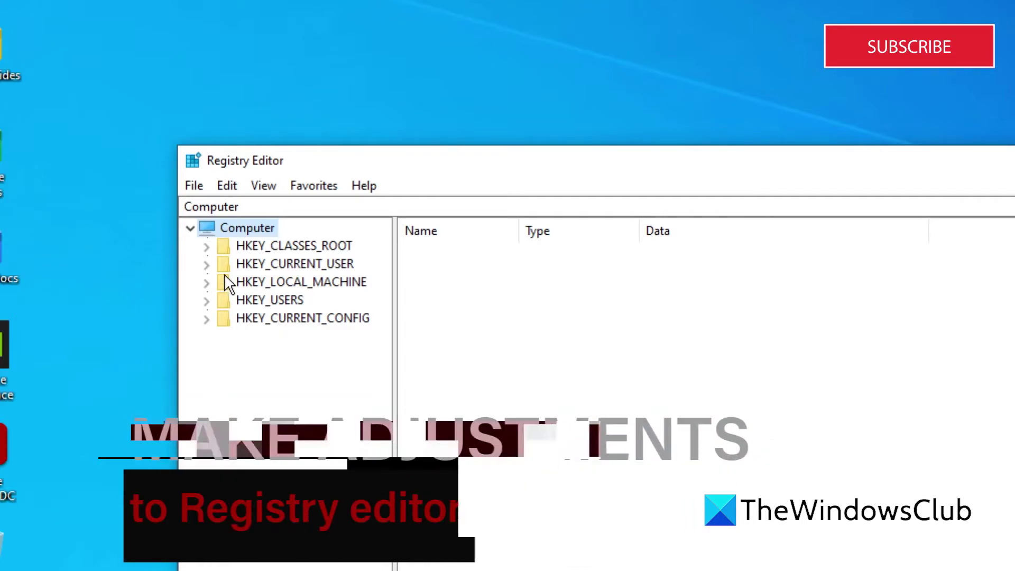
# Go to HKCU\SOFTWARE\Microsoft\Windows\CurrentVersion\WinTrust\Trust Providers\Software Publishing in Registry Editor.
pyautogui.click(206, 266)
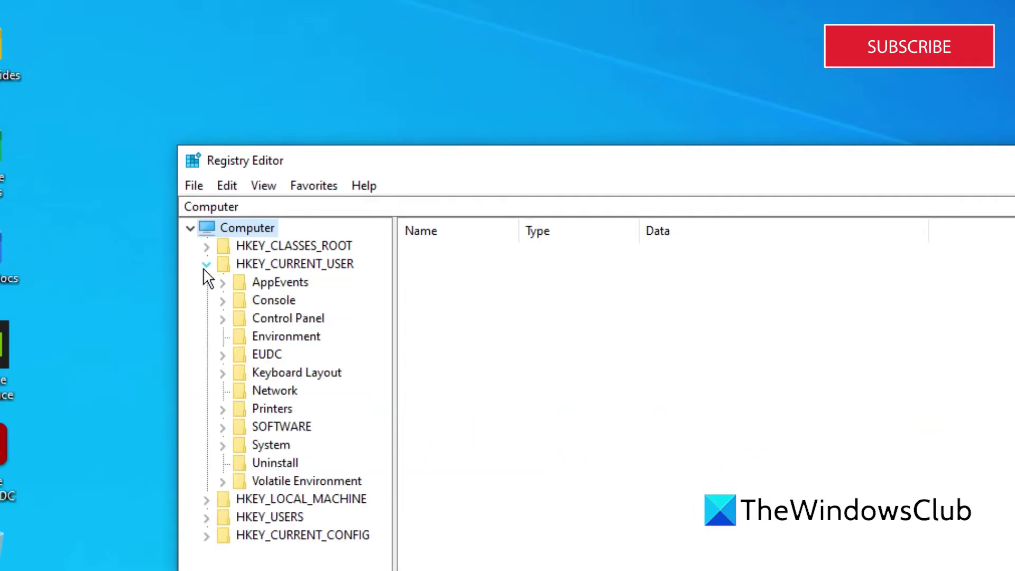
pyautogui.click(223, 425)
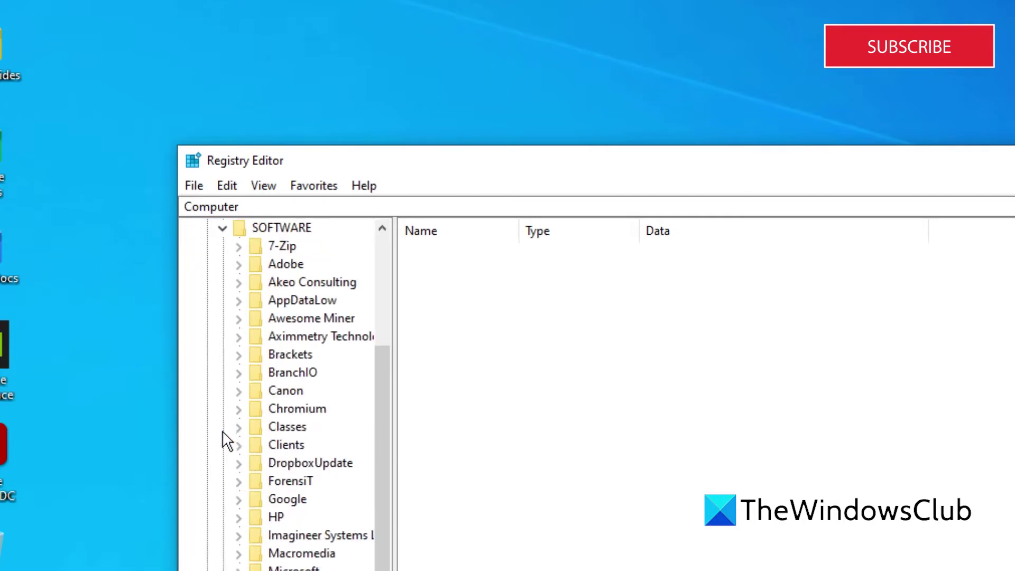
pyautogui.click(239, 569)
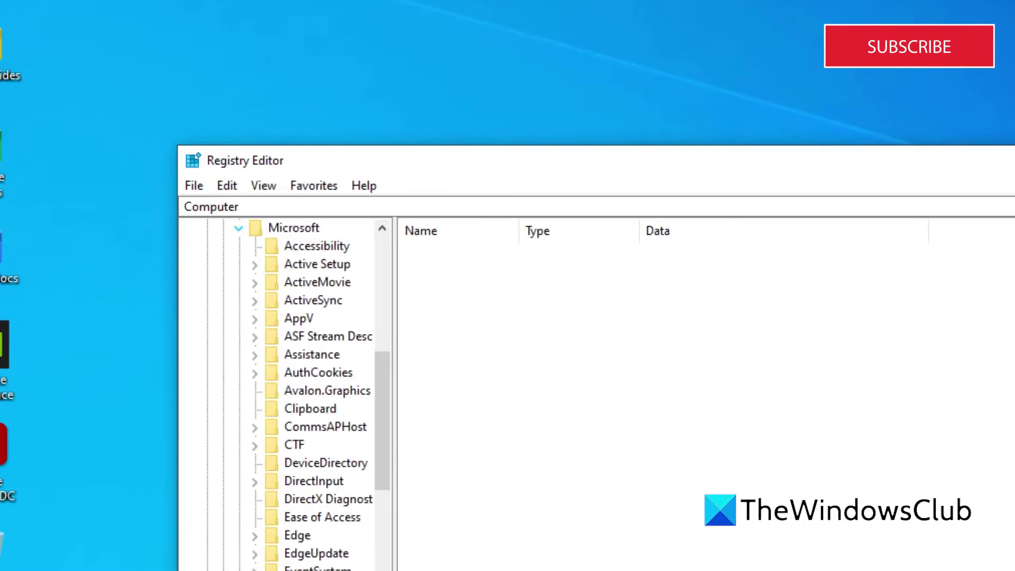
pyautogui.moveTo(376, 477); pyautogui.dragTo(381, 565)
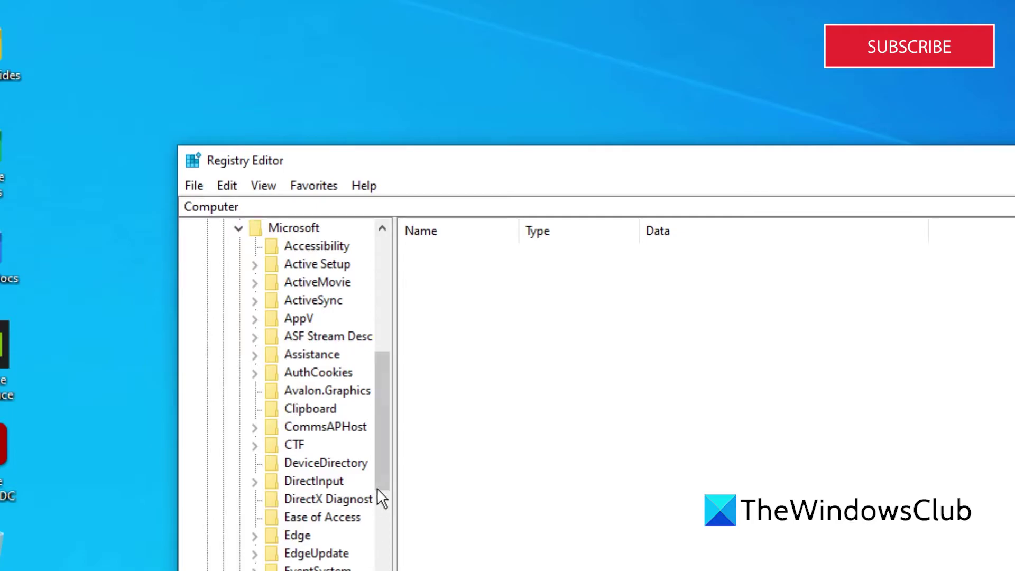
pyautogui.scroll(-5, 314, 397)
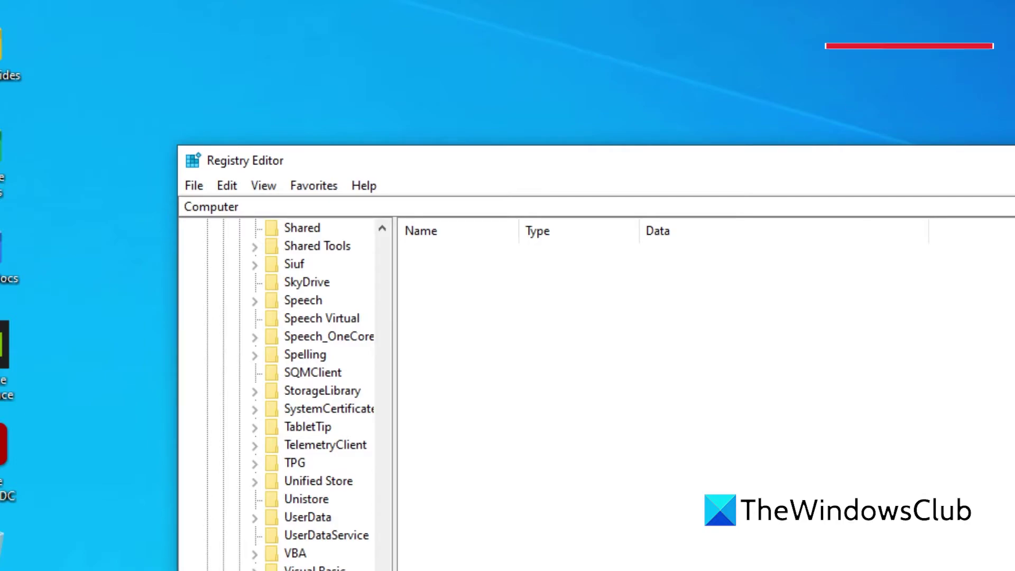
pyautogui.scroll(-7, 314, 397)
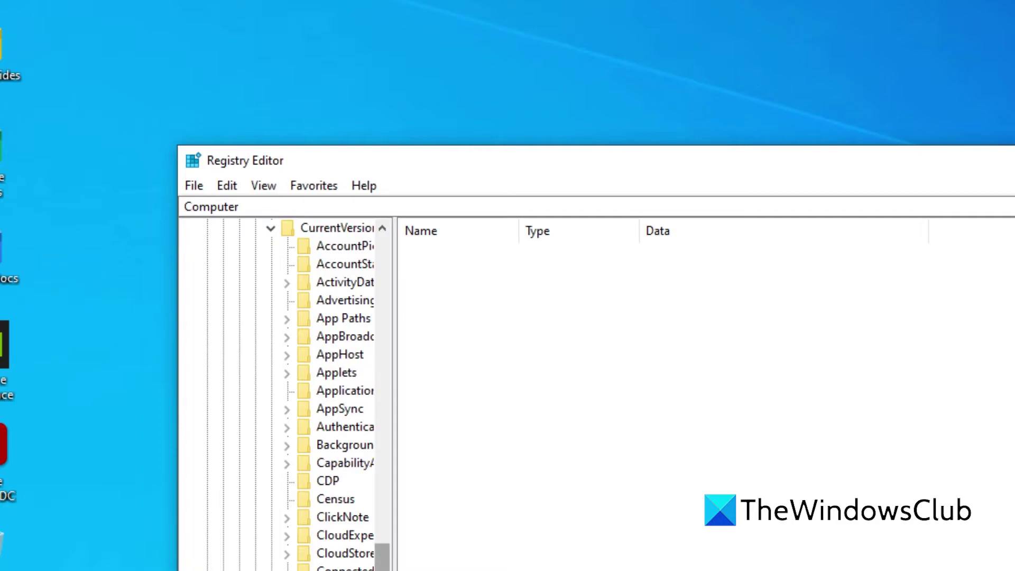
pyautogui.scroll(-7, 333, 397)
pyautogui.scroll(-7, 333, 396)
pyautogui.scroll(-7, 333, 397)
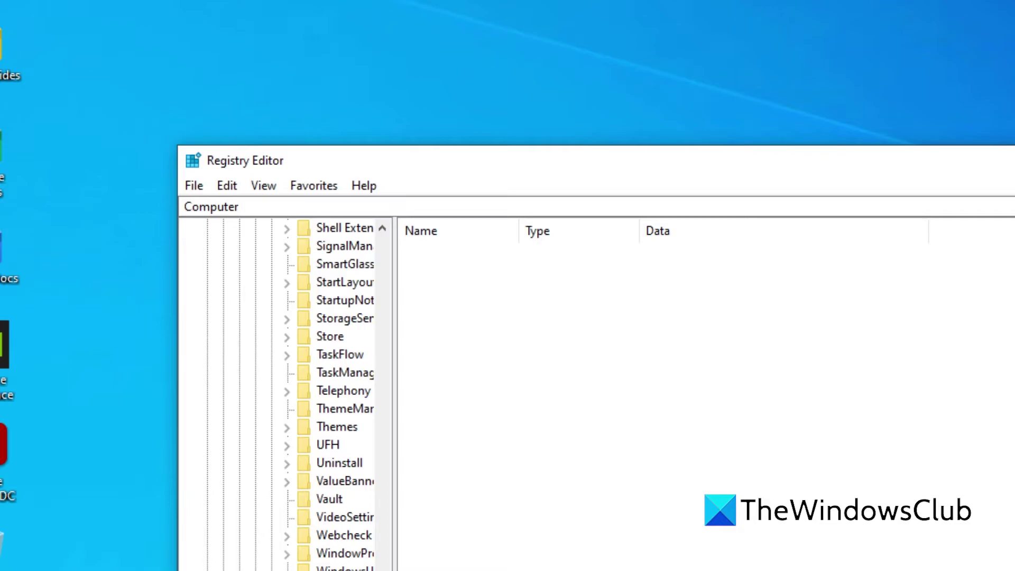
pyautogui.hotkey('ctrl', 'v')
pyautogui.press('Return')
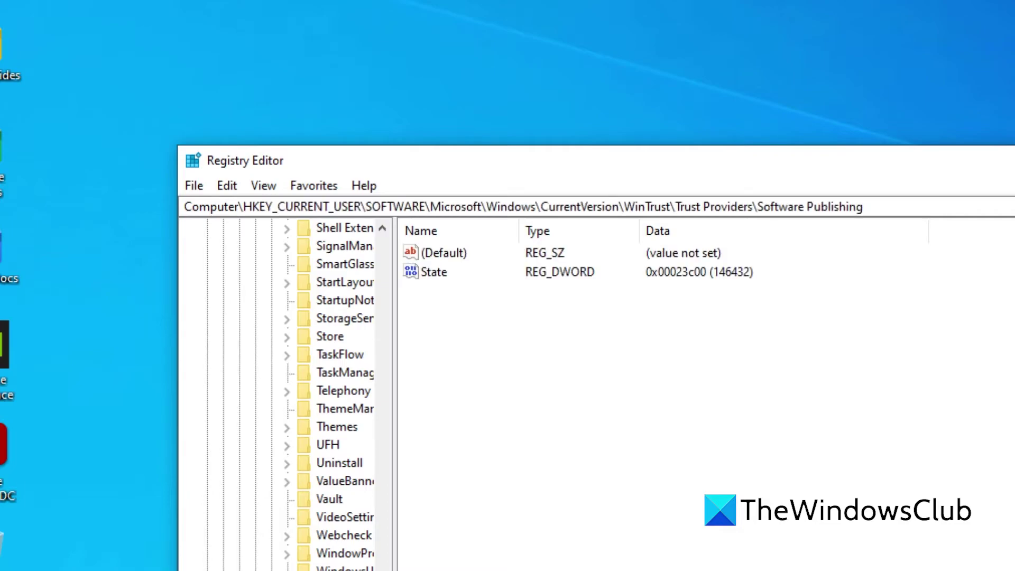
pyautogui.doubleClick(434, 273)
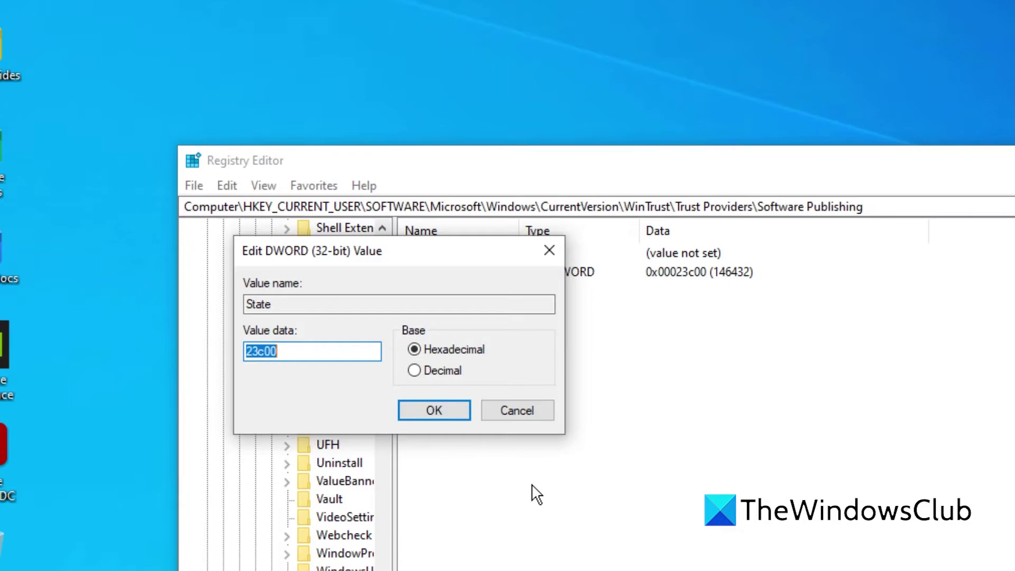
pyautogui.click(442, 411)
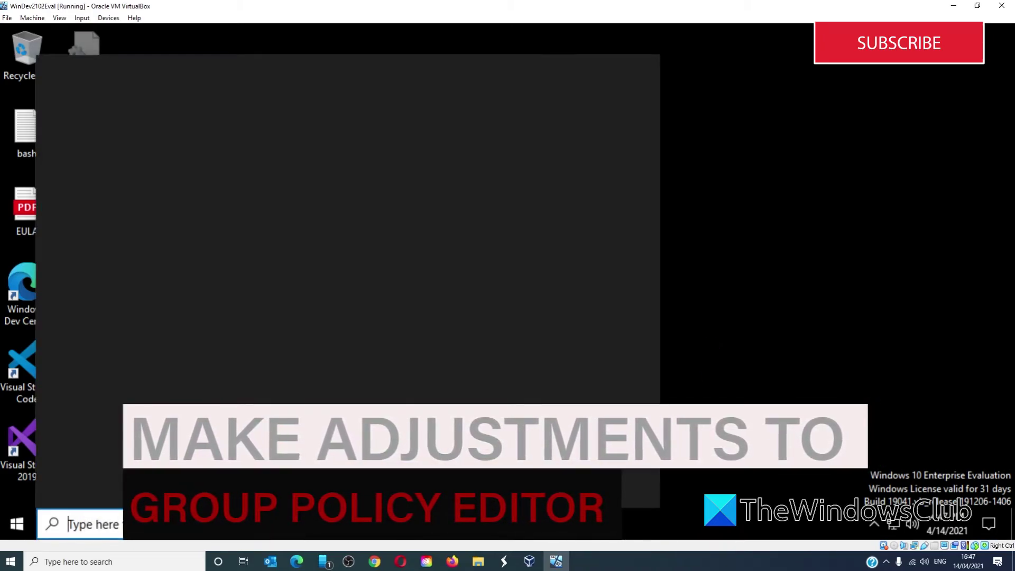
pyautogui.write('p')
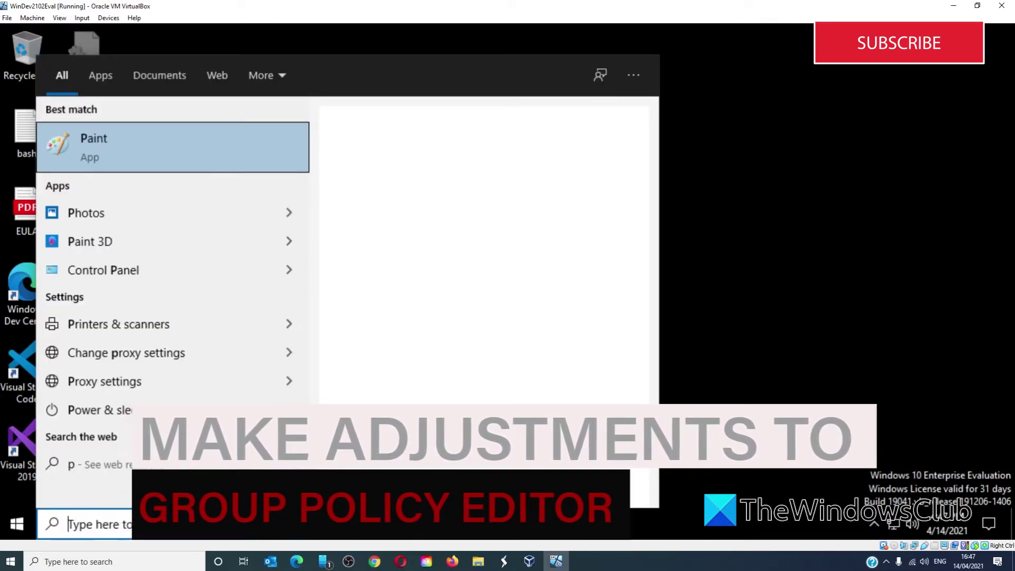
# Launch gpedit and browse to System > Troubleshooting and Diagnostics > Scripted Diagnostics.
pyautogui.press('BackSpace')
pyautogui.write('gped')
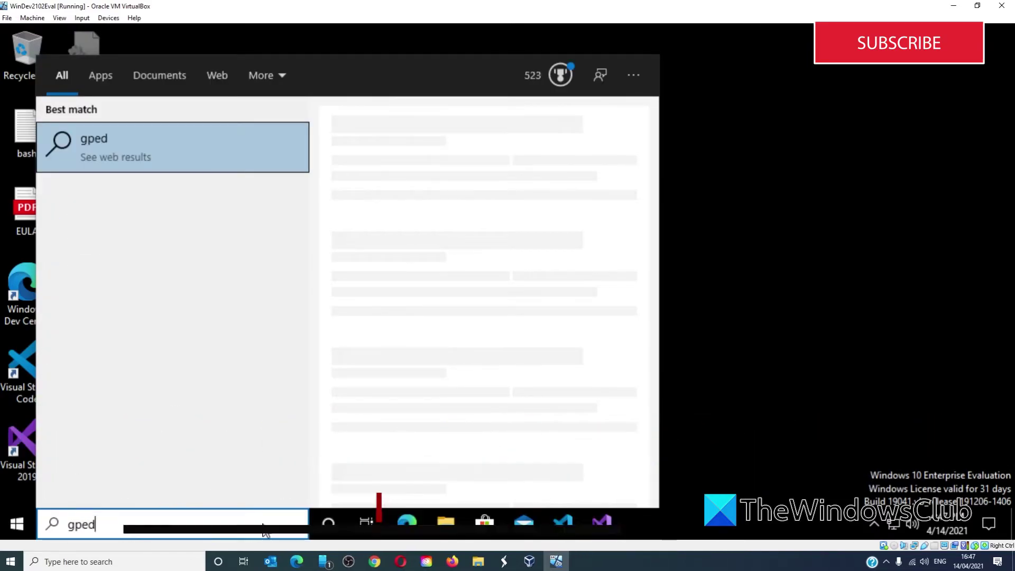
pyautogui.press('Return')
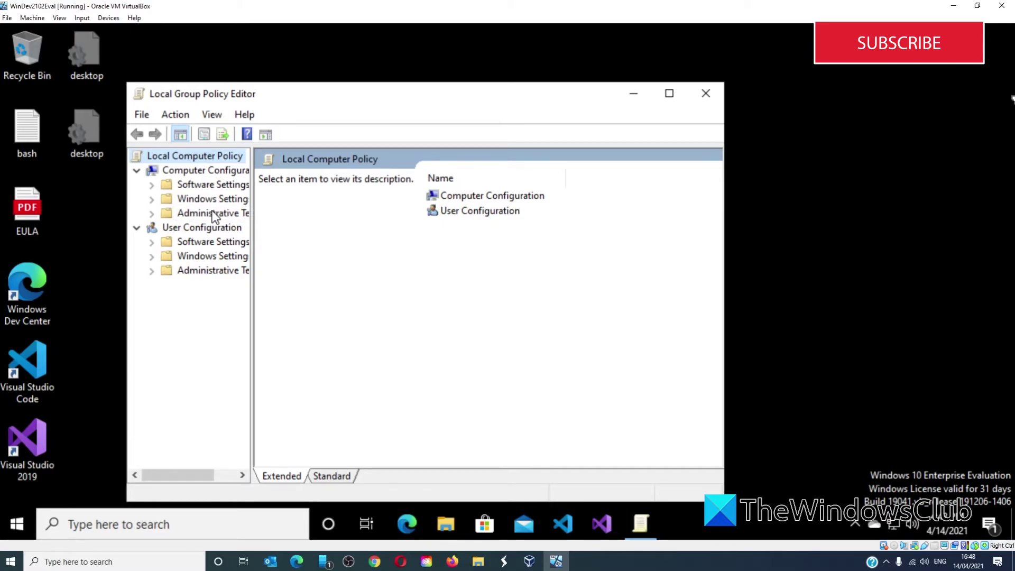
pyautogui.click(208, 300)
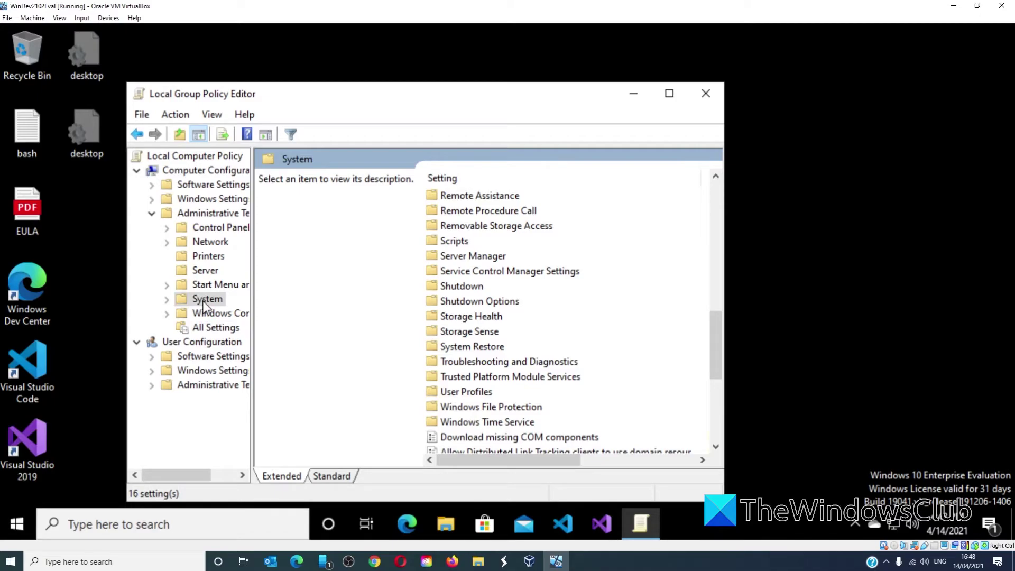
pyautogui.doubleClick(474, 363)
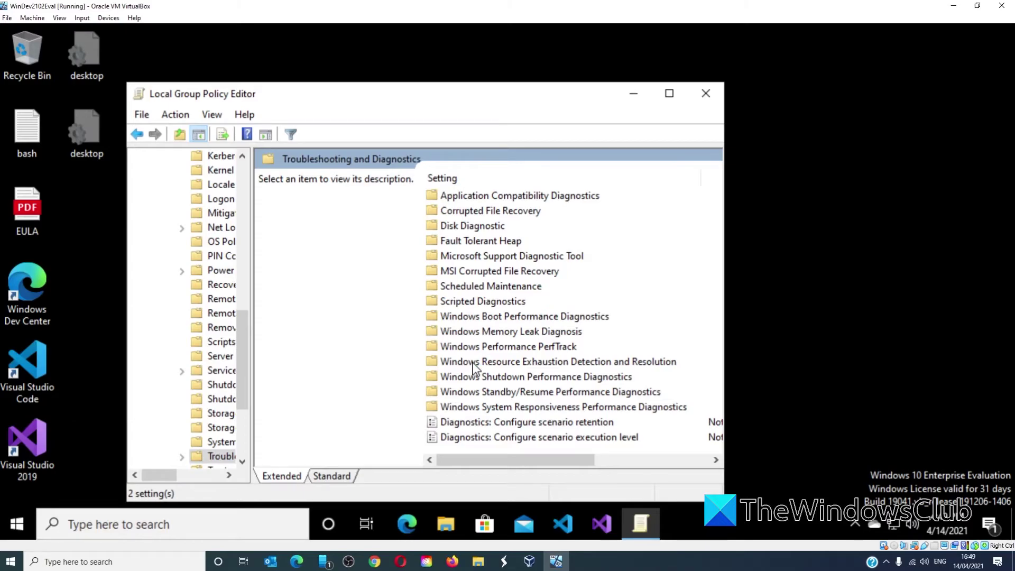
pyautogui.doubleClick(476, 302)
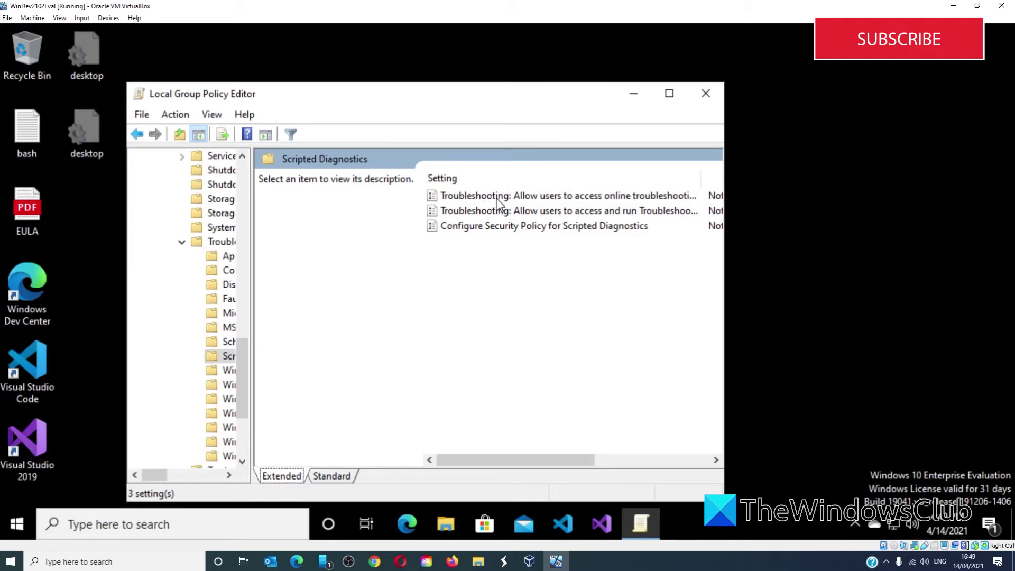
# Set 'Troubleshooting: Allow users to access online troubleshooting content' to Enabled and apply it.
pyautogui.doubleClick(498, 200)
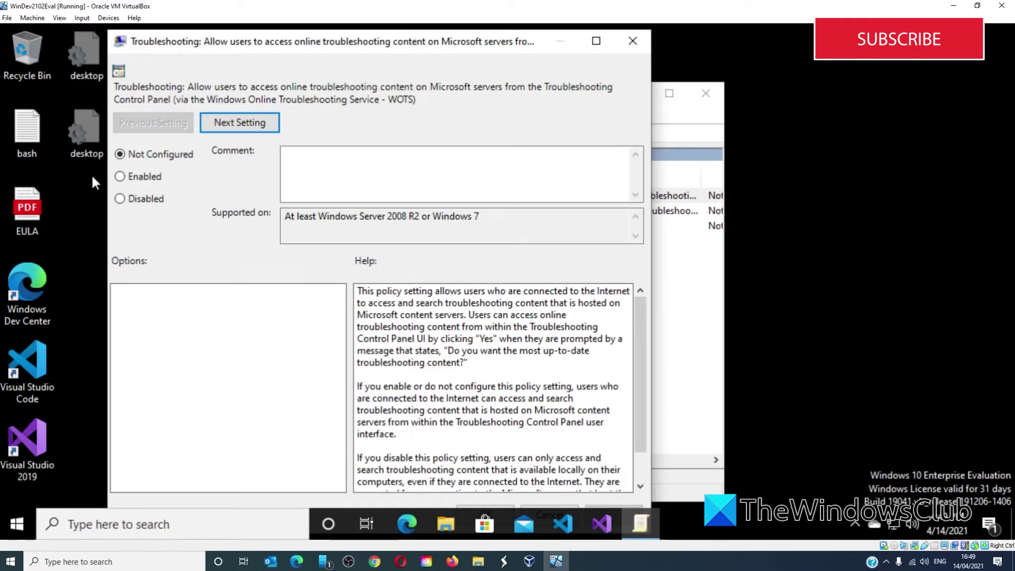
pyautogui.click(120, 177)
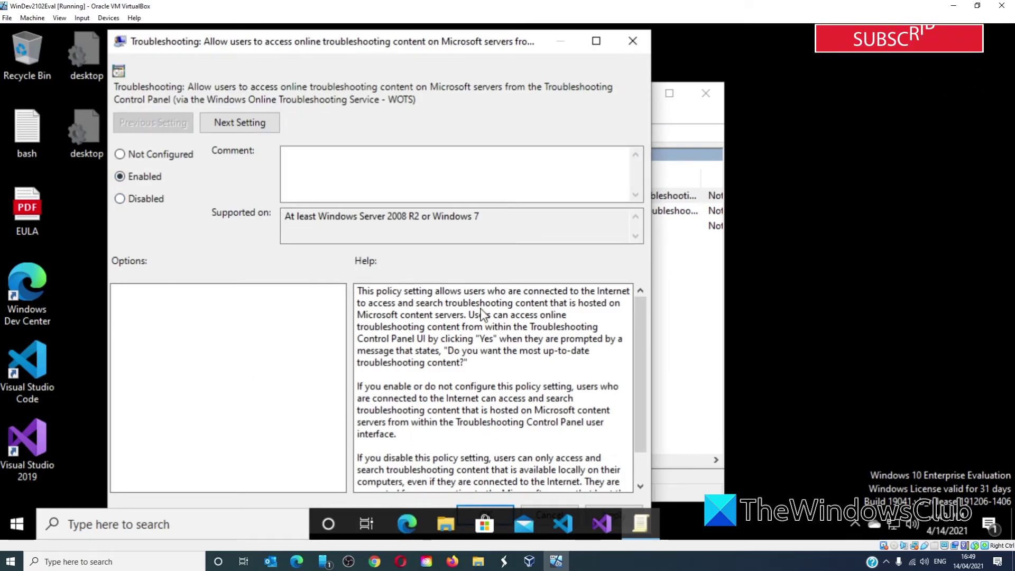
pyautogui.moveTo(441, 45); pyautogui.dragTo(465, 40)
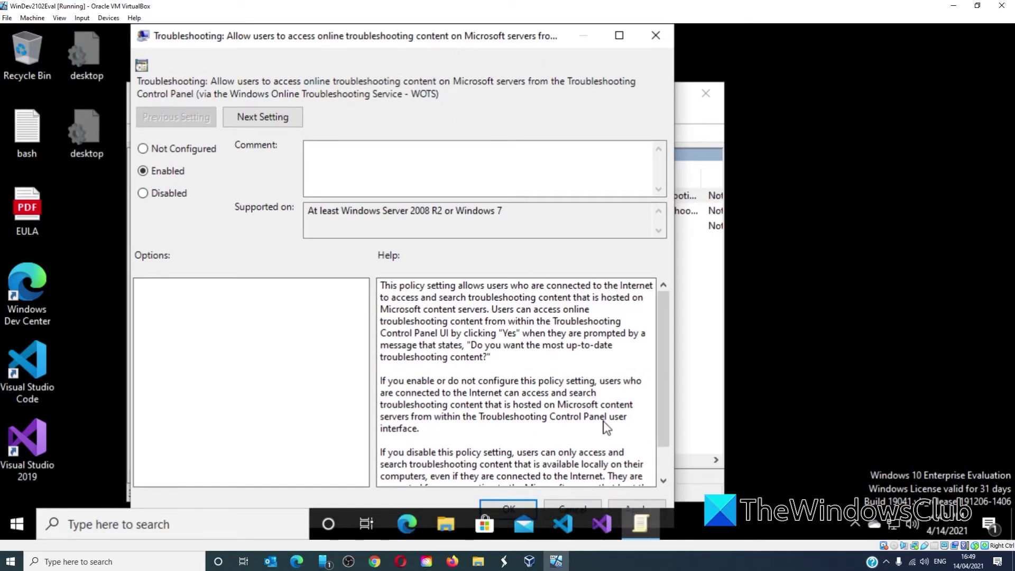
pyautogui.click(636, 510)
pyautogui.click(531, 505)
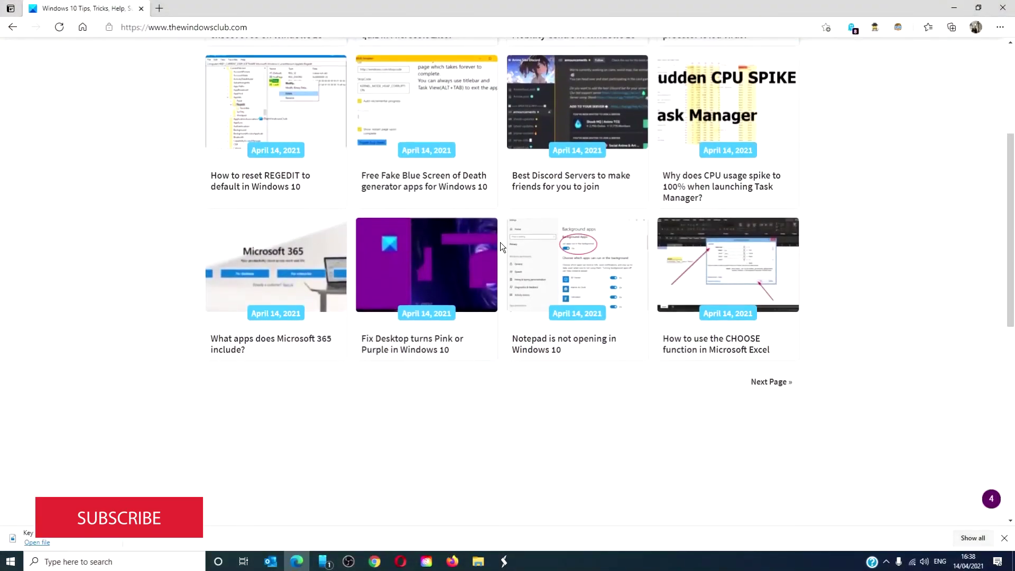
pyautogui.scroll(-3, 501, 247)
pyautogui.scroll(-1, 501, 248)
pyautogui.scroll(-2, 501, 248)
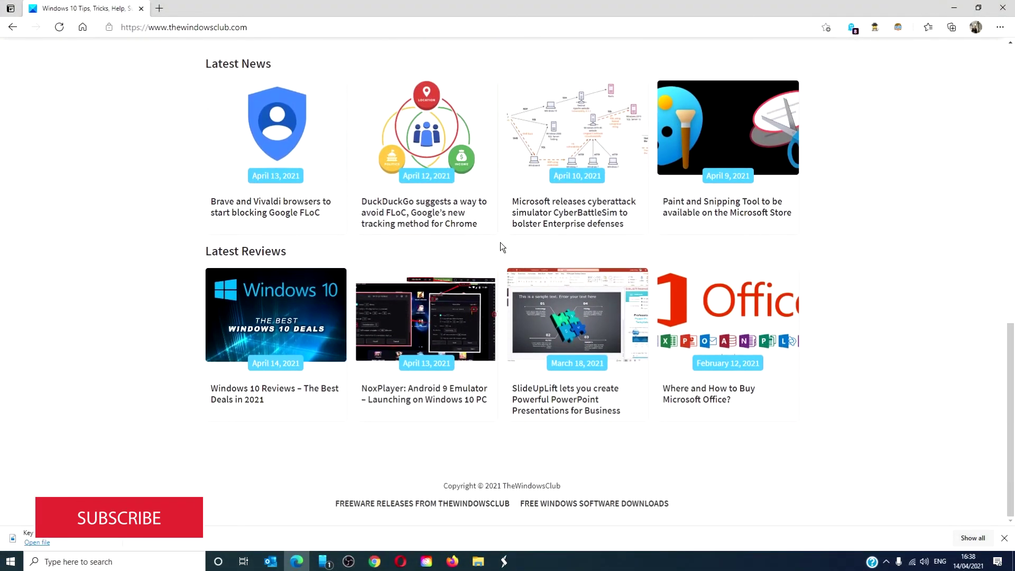
pyautogui.scroll(2, 501, 246)
pyautogui.scroll(2, 501, 246)
pyautogui.scroll(3, 501, 246)
pyautogui.scroll(2, 501, 246)
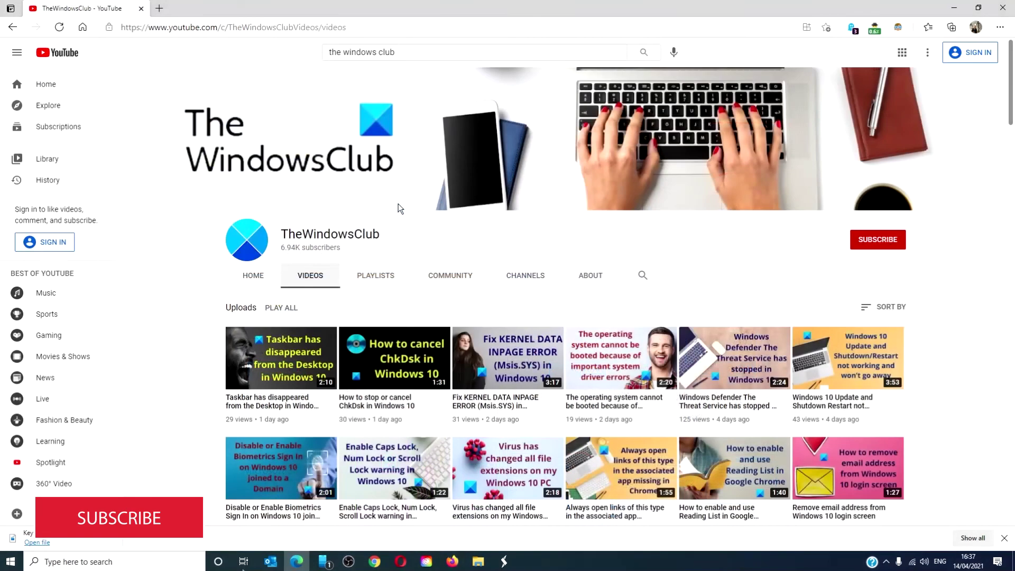
pyautogui.scroll(-2, 399, 208)
pyautogui.scroll(-3, 399, 208)
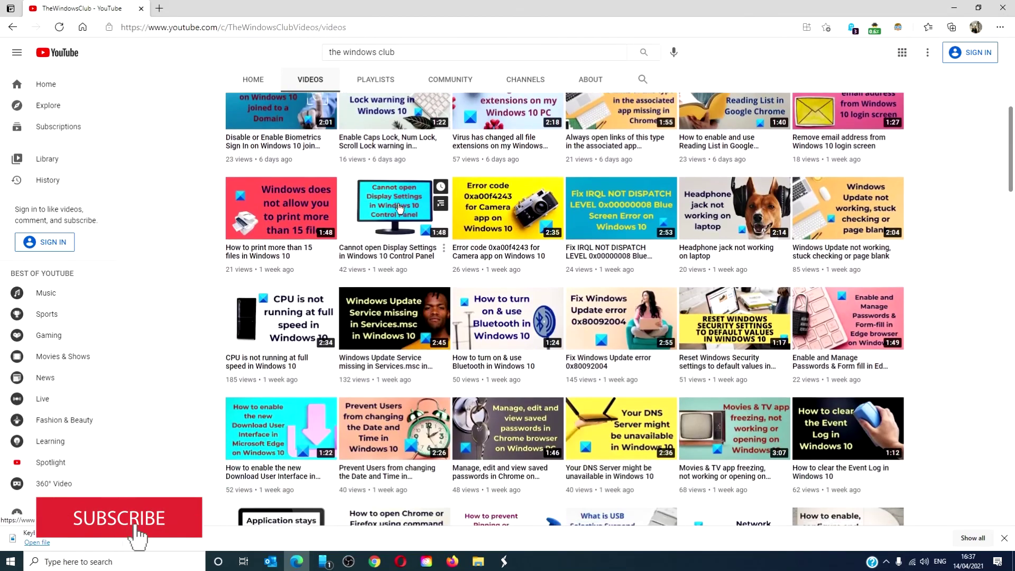
pyautogui.scroll(-3, 399, 208)
pyautogui.scroll(-2, 398, 208)
pyautogui.scroll(-3, 398, 208)
pyautogui.scroll(-1, 398, 208)
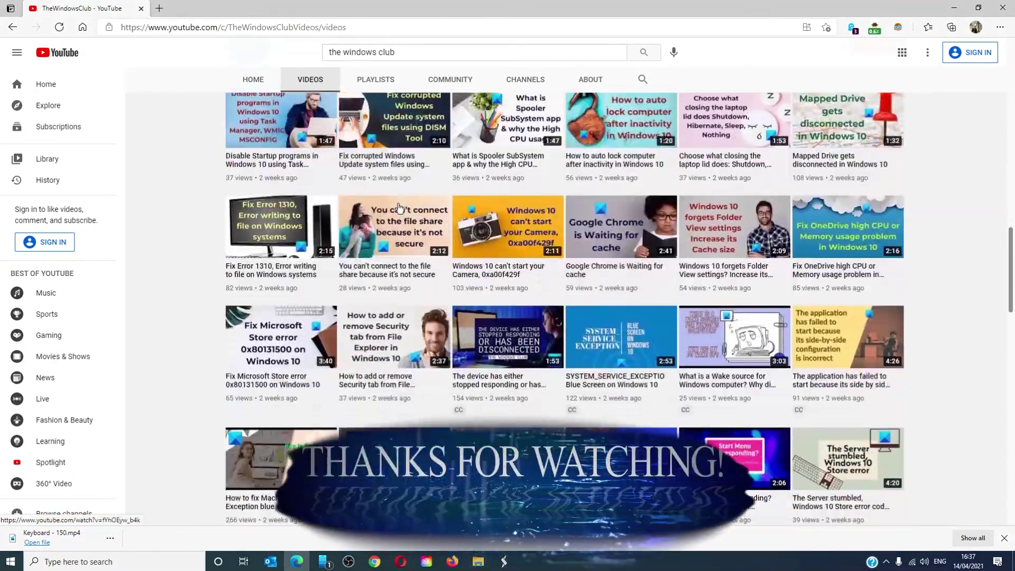
pyautogui.scroll(3, 398, 208)
pyautogui.scroll(2, 399, 208)
pyautogui.scroll(2, 398, 208)
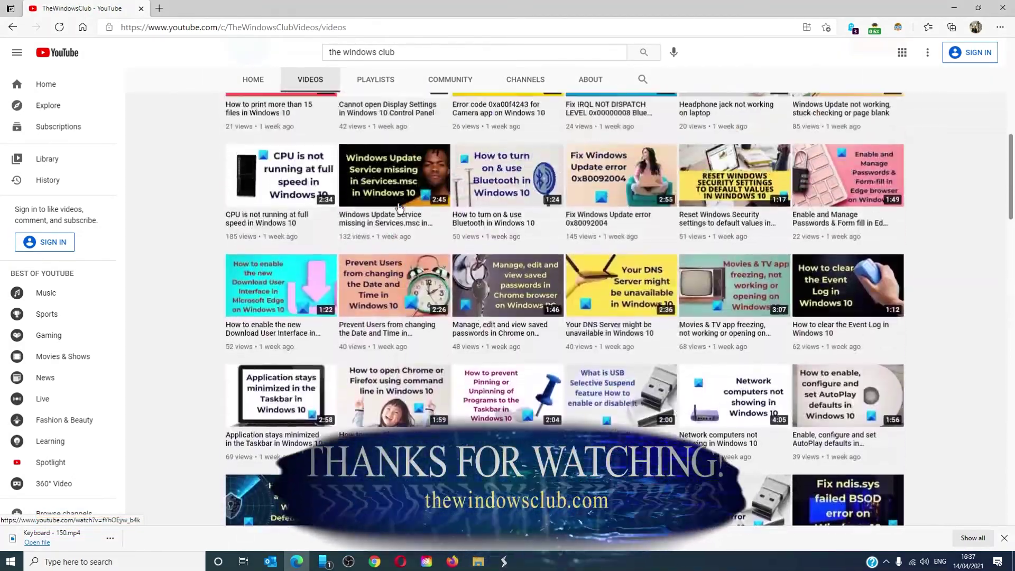
pyautogui.scroll(2, 398, 208)
pyautogui.scroll(2, 398, 208)
pyautogui.scroll(2, 398, 208)
pyautogui.scroll(1, 398, 208)
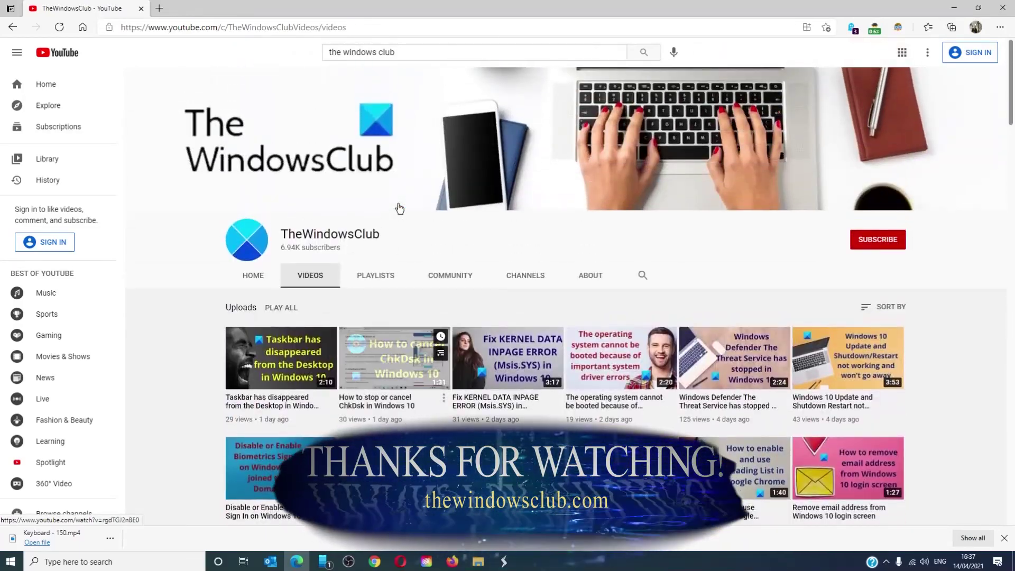